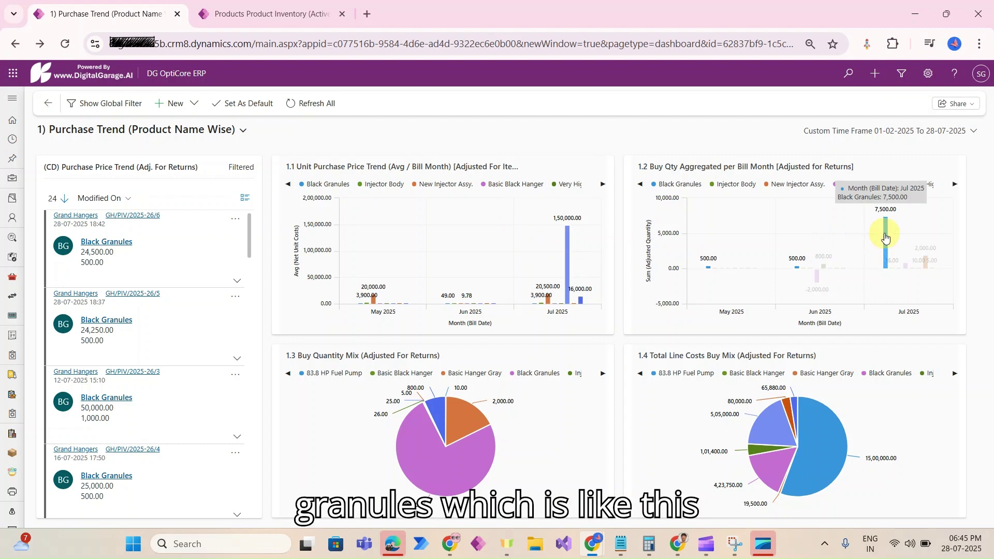
- Filter the dashboard to Black Granules without a bill date restriction and expand the details of its first purchase record
click(886, 237)
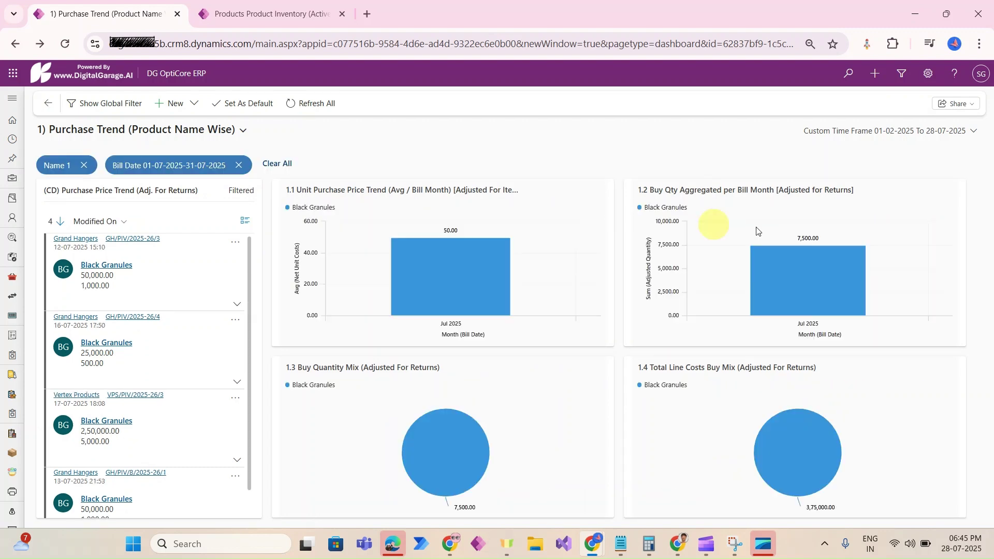
click(239, 166)
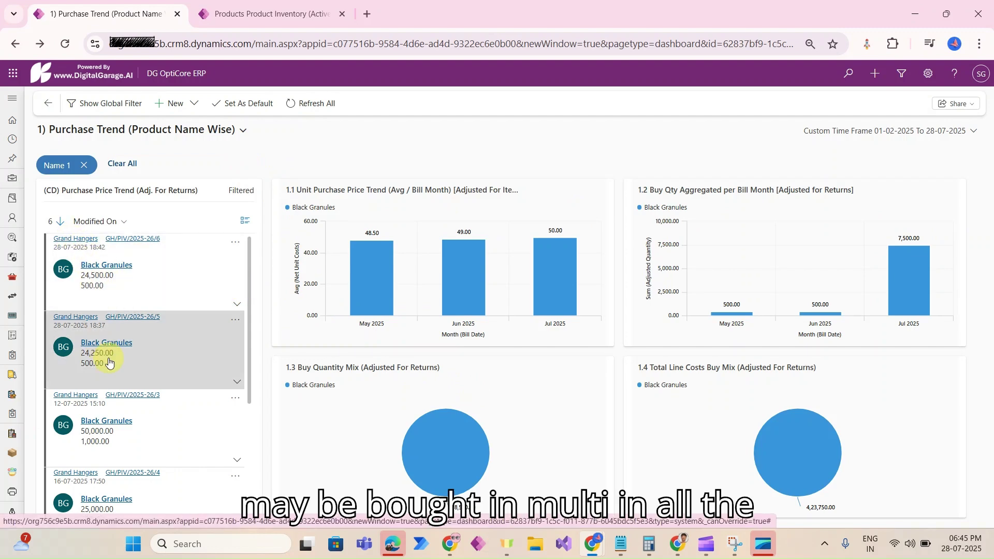
scroll(104, 358, down, 3)
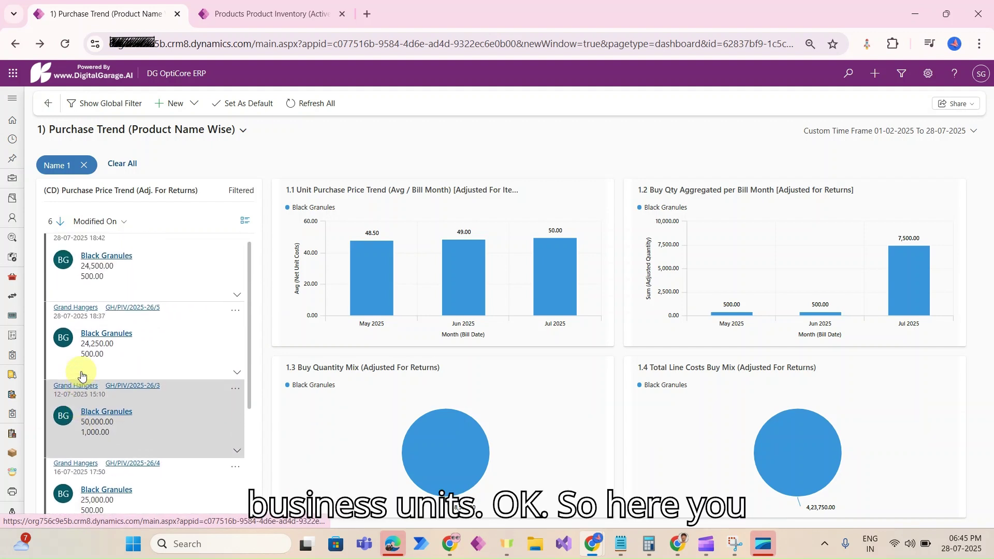
scroll(80, 370, up, 3)
click(237, 304)
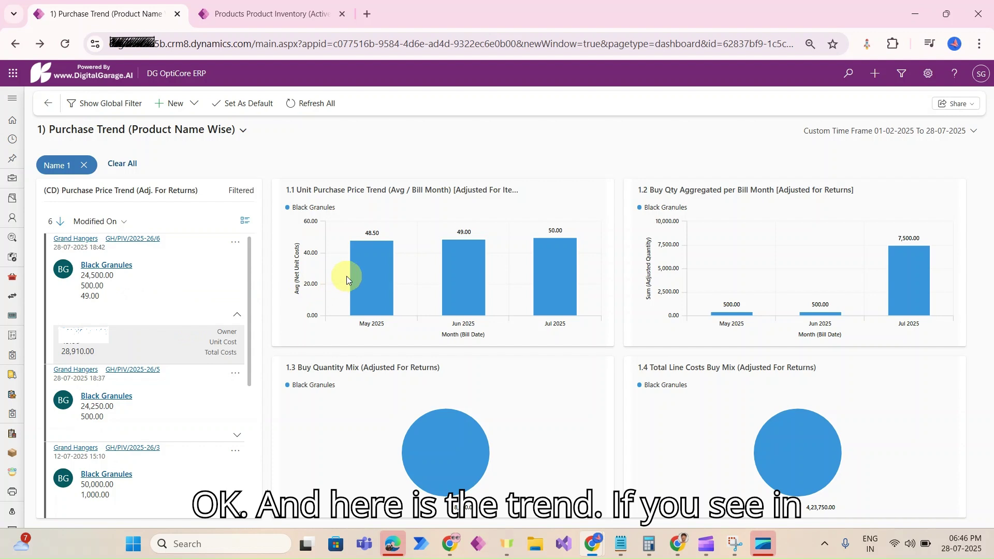
- Examine the Black Granules monthly unit prices and buy quantities, plus the overall quantity and total line cost, in the four charts
mouse_move(360, 270)
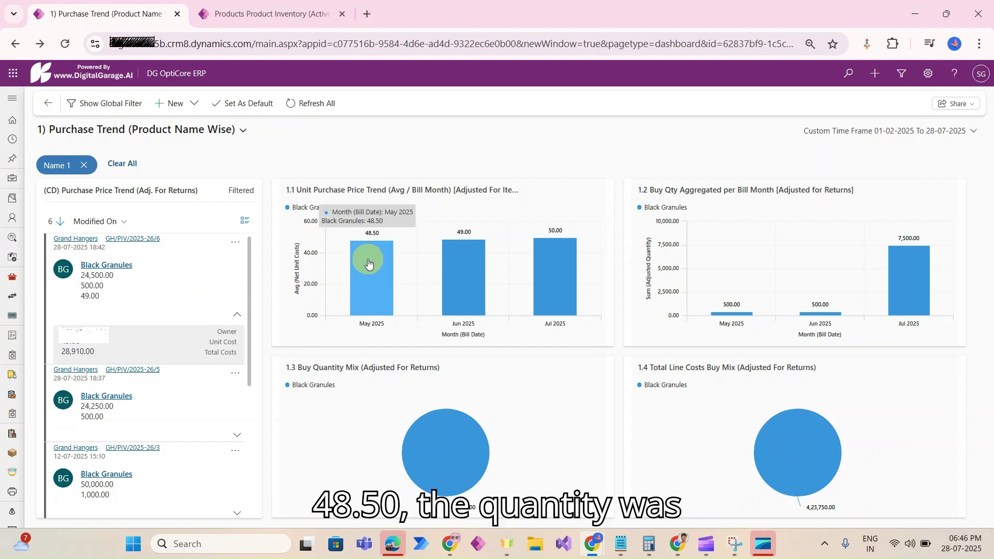
mouse_move(734, 314)
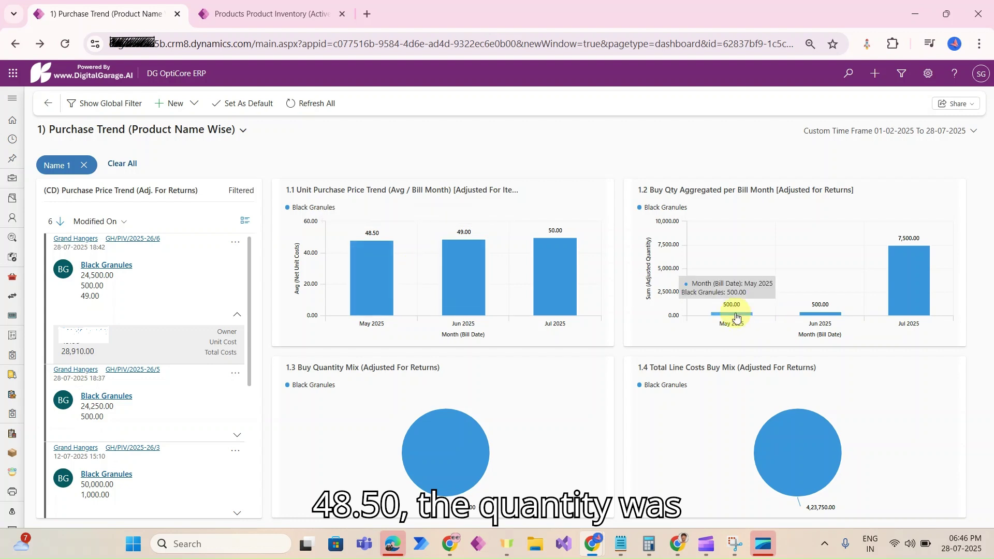
mouse_move(470, 300)
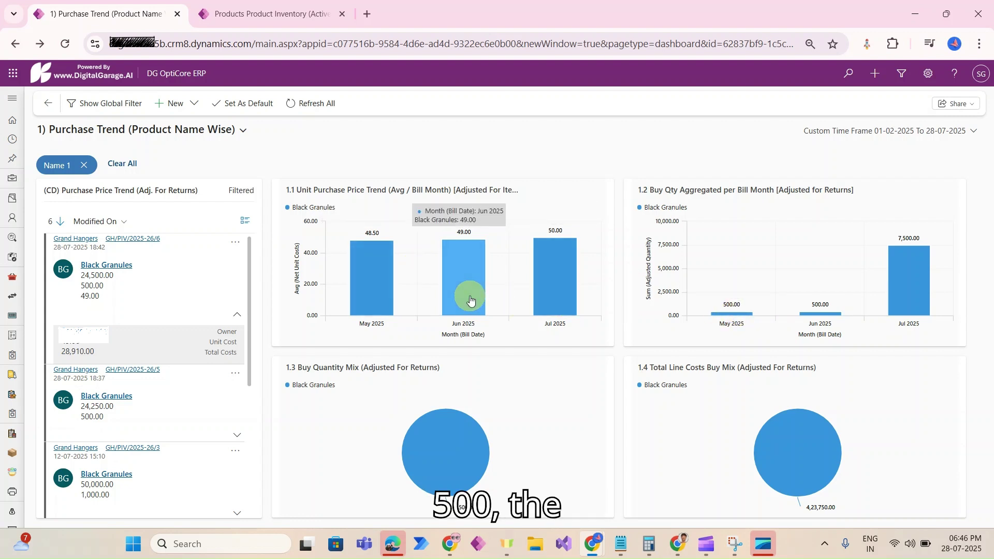
mouse_move(817, 311)
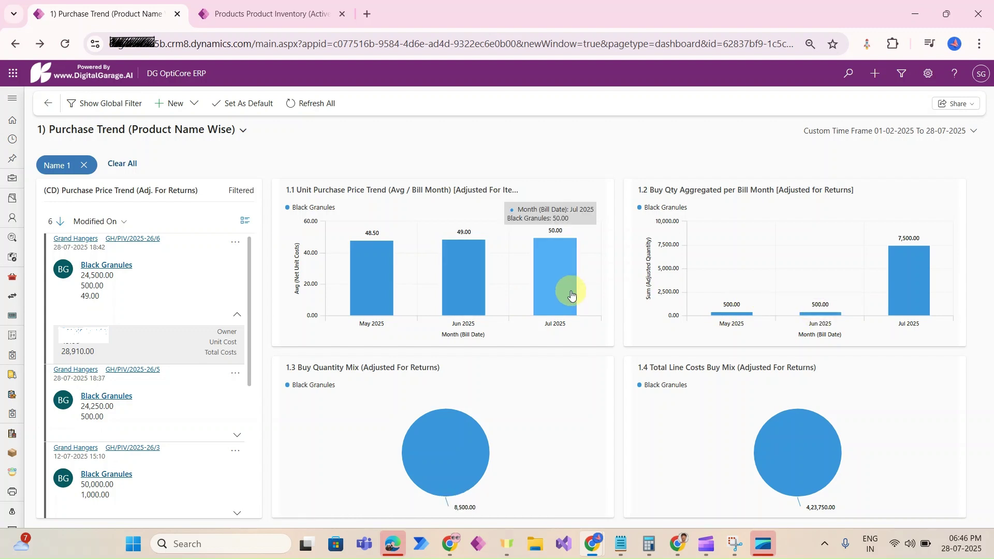
mouse_move(899, 287)
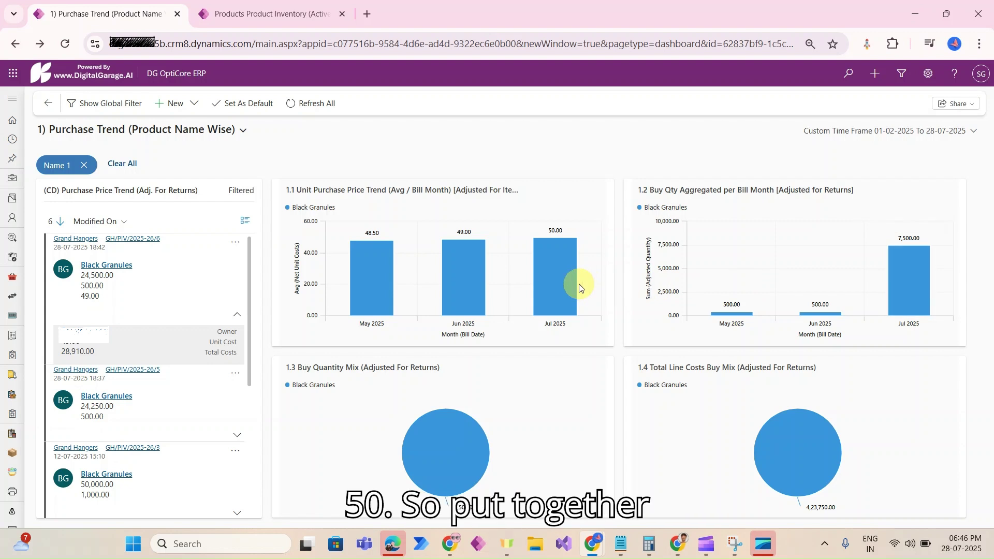
mouse_move(465, 472)
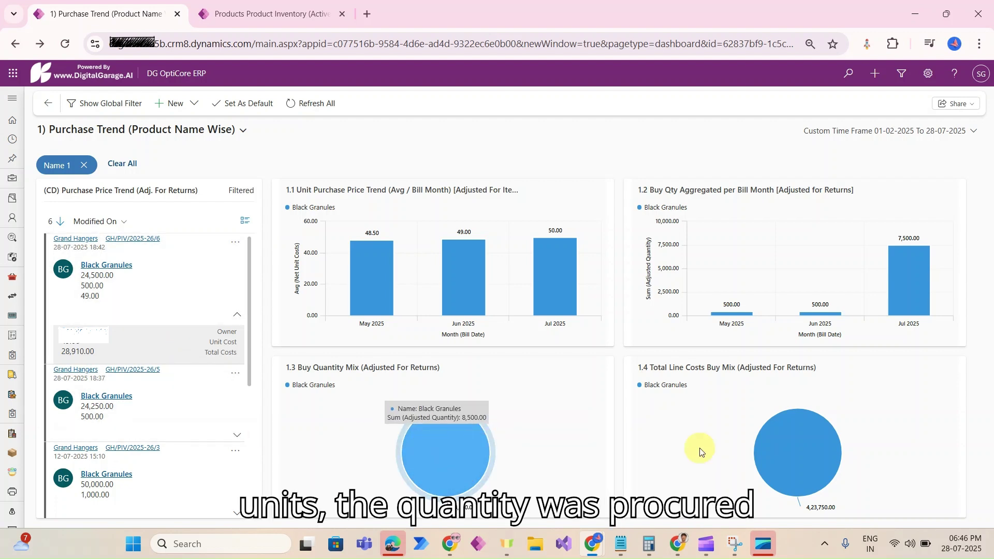
mouse_move(806, 462)
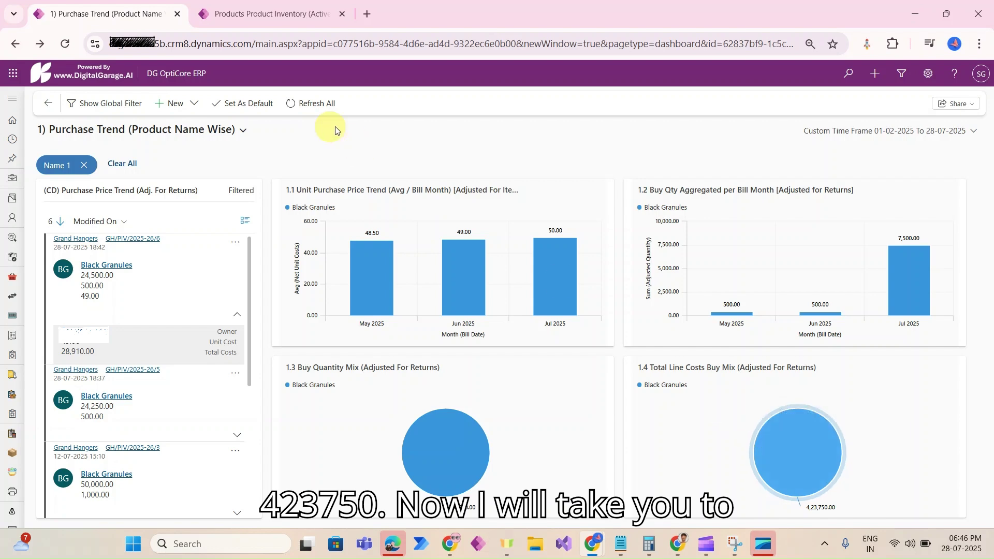
- Compare the Black Granules purchased quantities in the Product Inventory list with the dashboard's quantity mix, widening the list's Name column
click(253, 19)
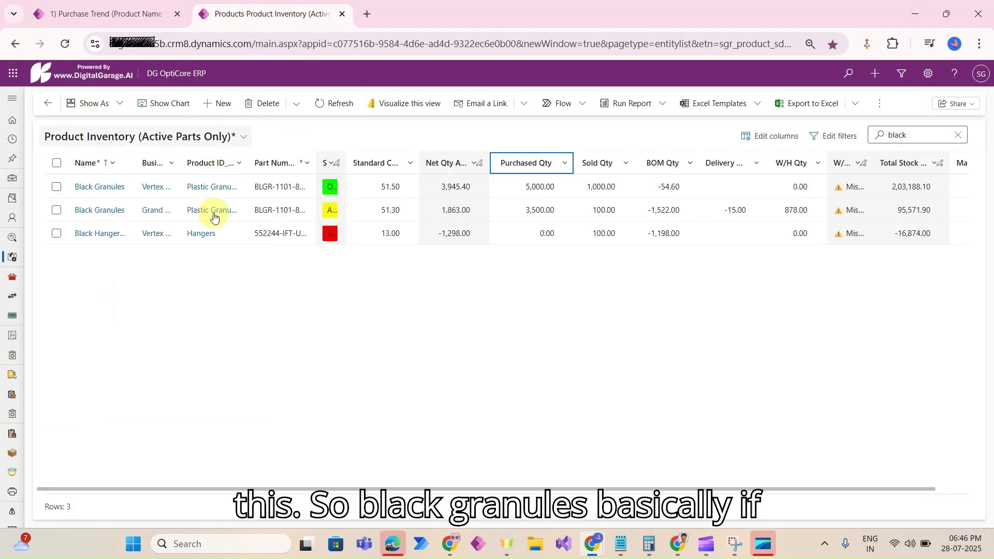
drag(134, 164, 155, 152)
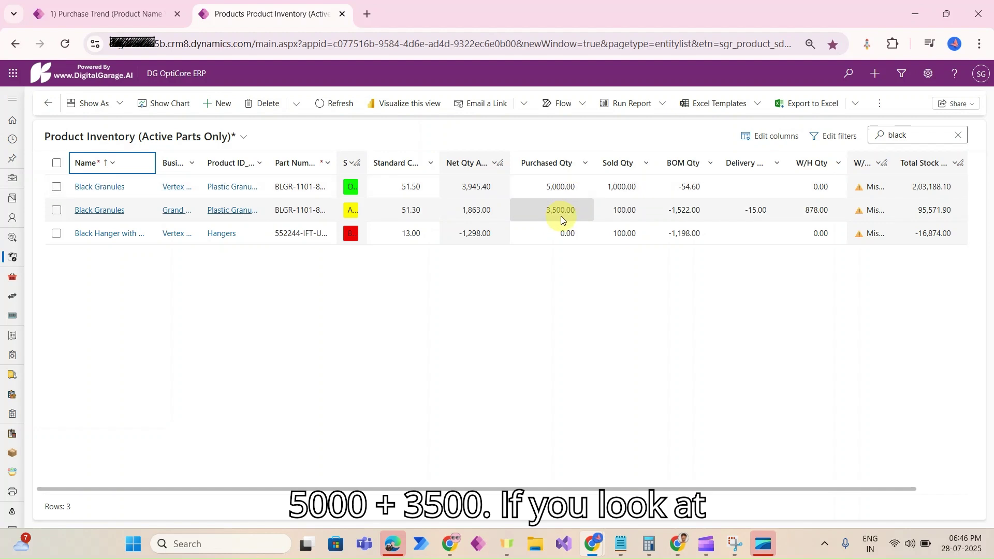
click(110, 14)
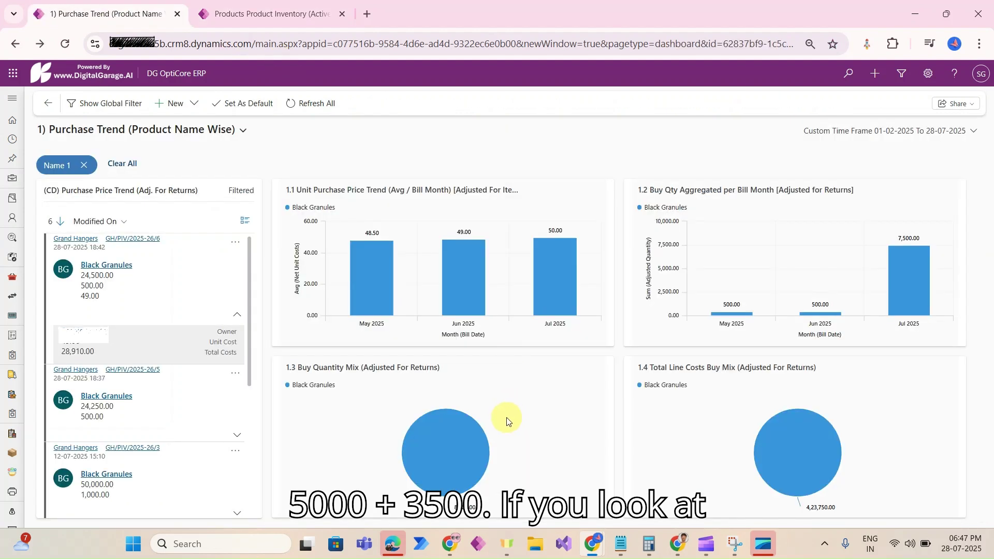
click(281, 18)
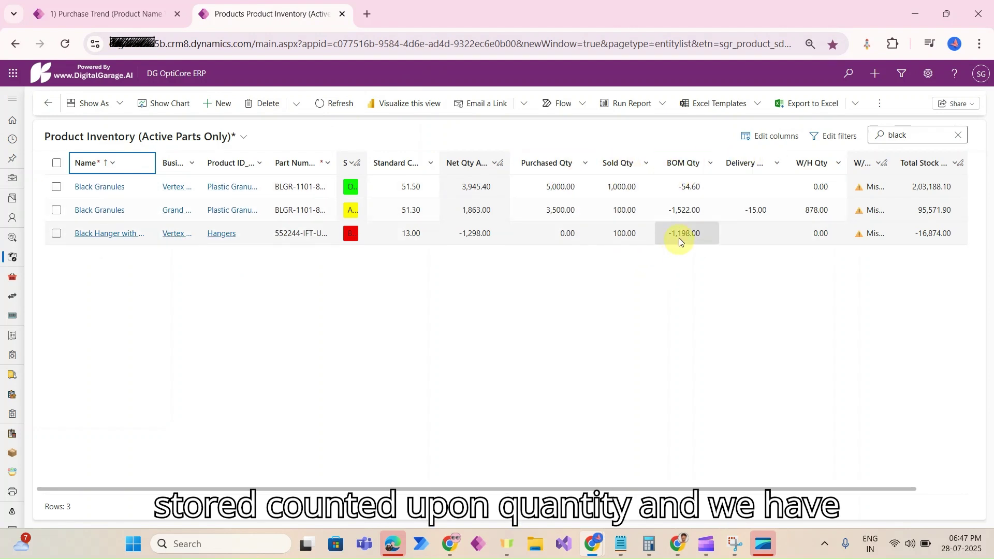
- Return to the Purchase Trend dashboard and clear all applied filters
click(104, 14)
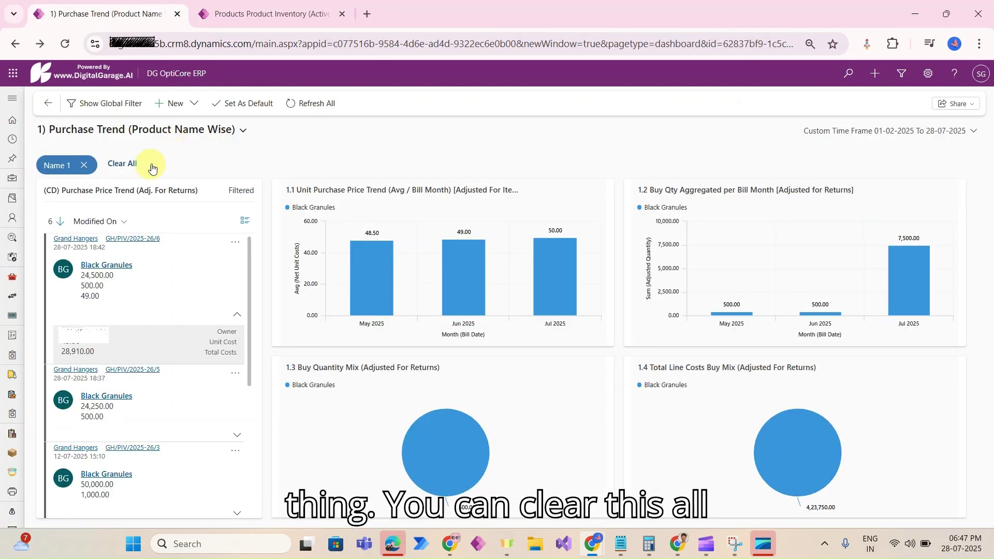
click(133, 163)
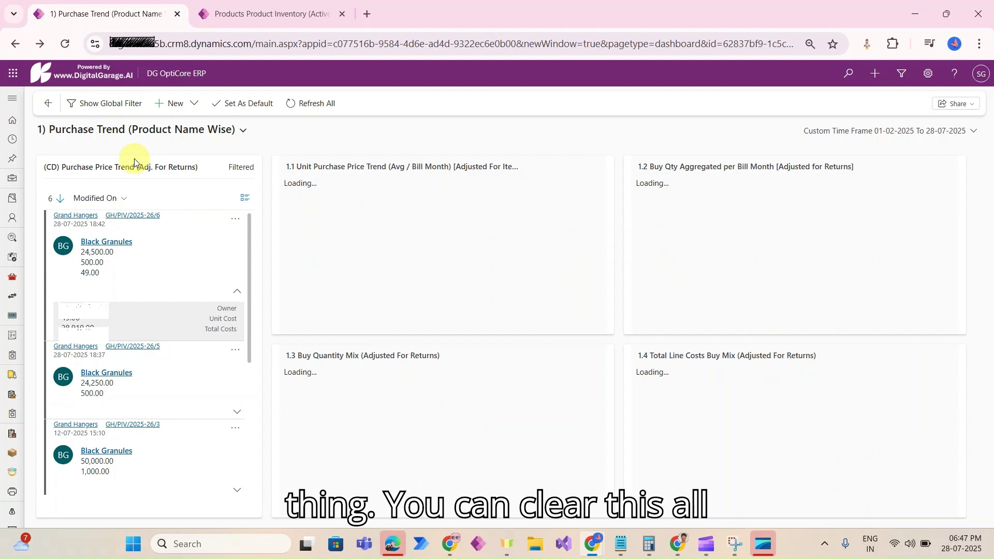
- Open the global filter and review the time frame choices of its Bill Date filter and of the dashboard's own time frame
click(125, 106)
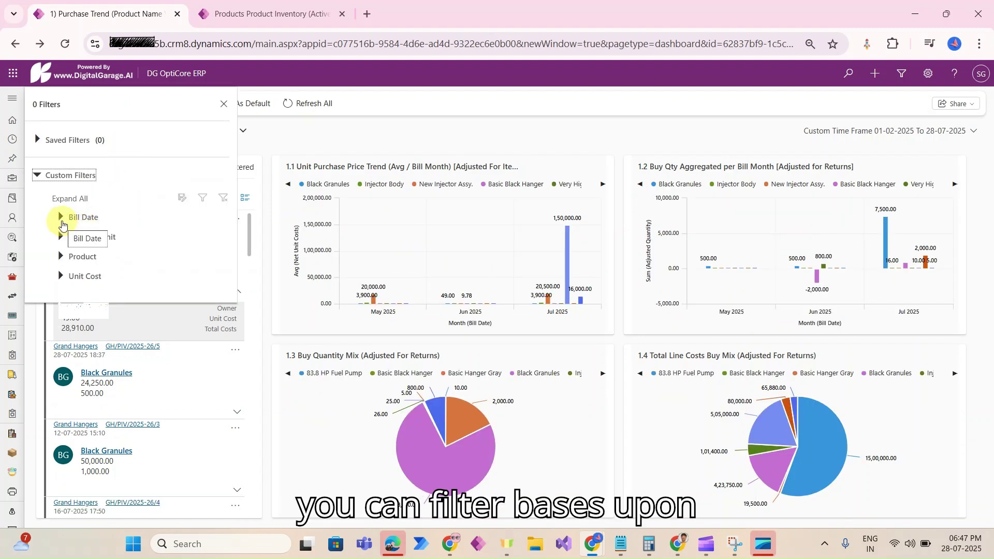
click(61, 222)
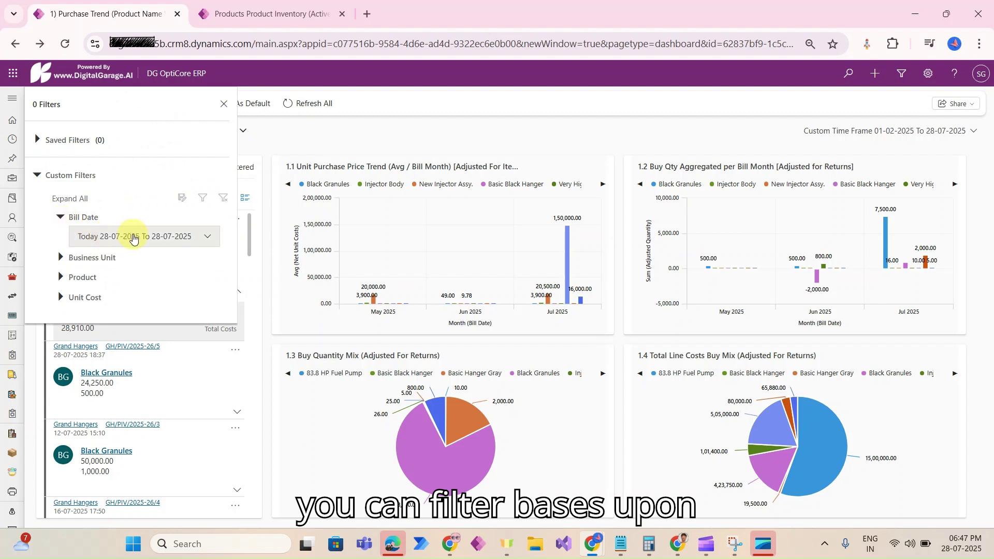
click(133, 236)
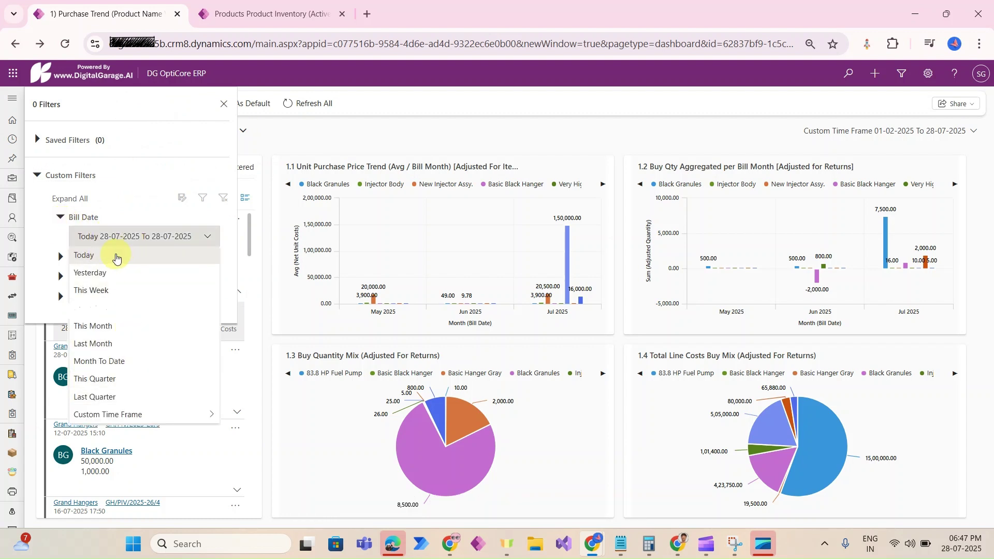
click(62, 222)
click(62, 220)
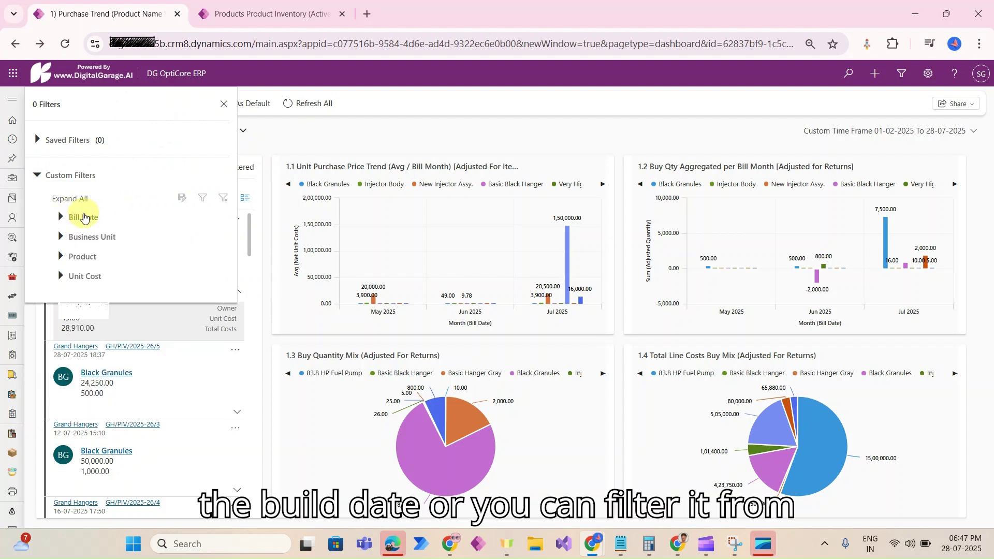
click(940, 130)
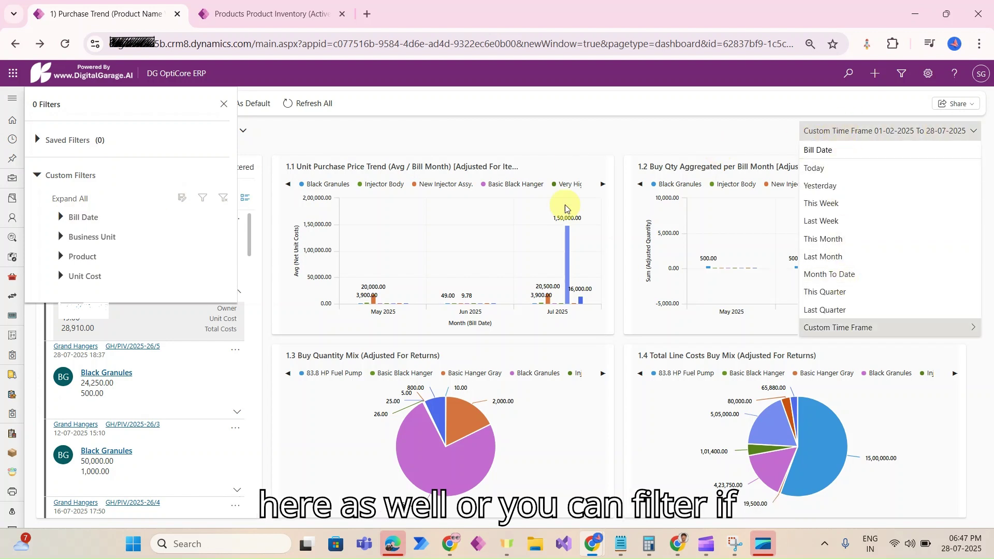
- Choose Grand Hangers as the Business Unit in the custom filters
click(83, 237)
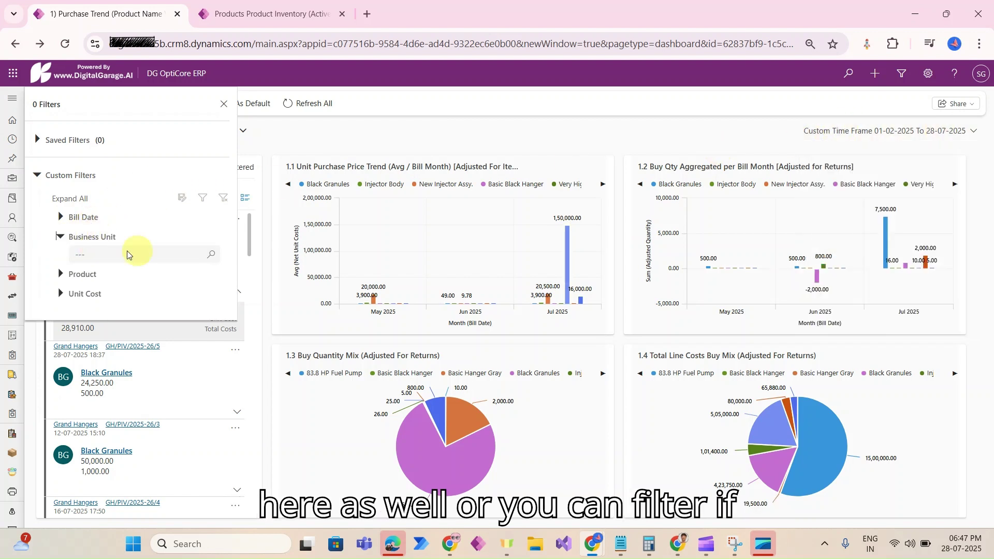
click(155, 255)
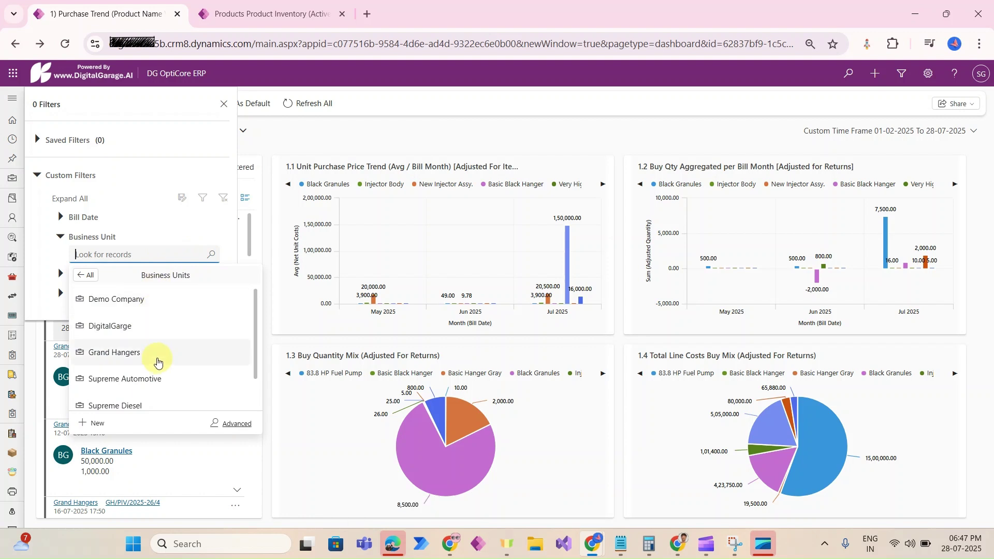
click(157, 357)
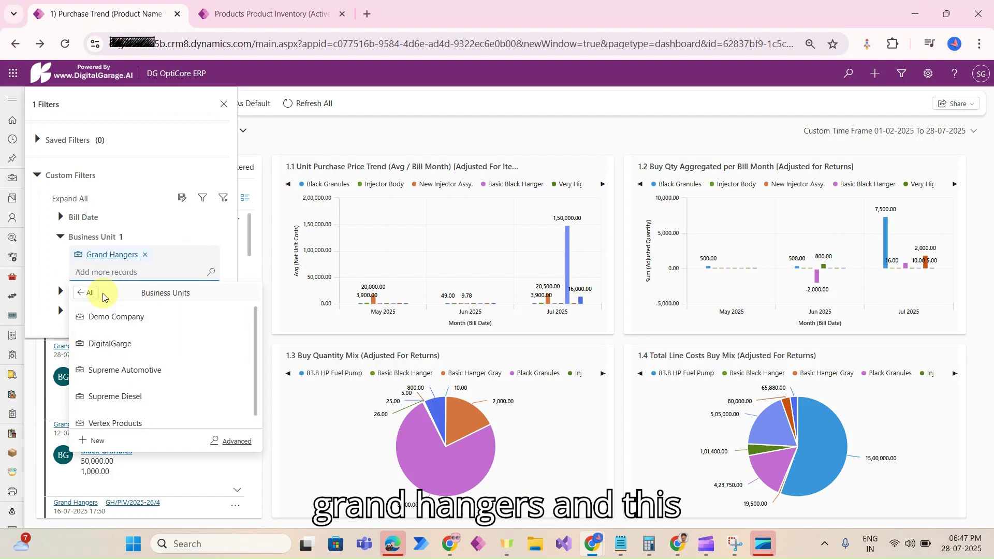
click(158, 238)
- Search the Product filter for "black", choose the first Black Granules match, and apply the custom filters to the dashboard
click(94, 257)
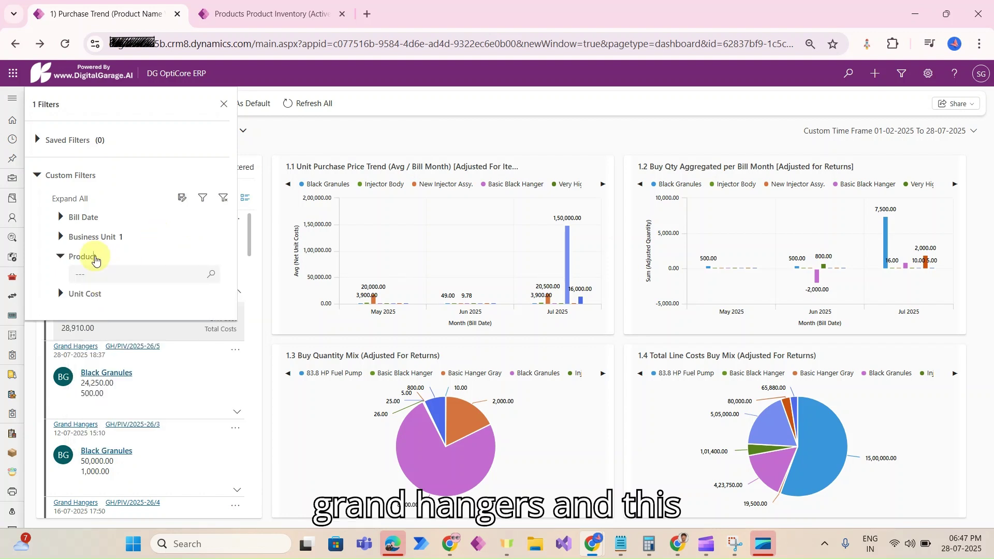
click(165, 274)
text(black)
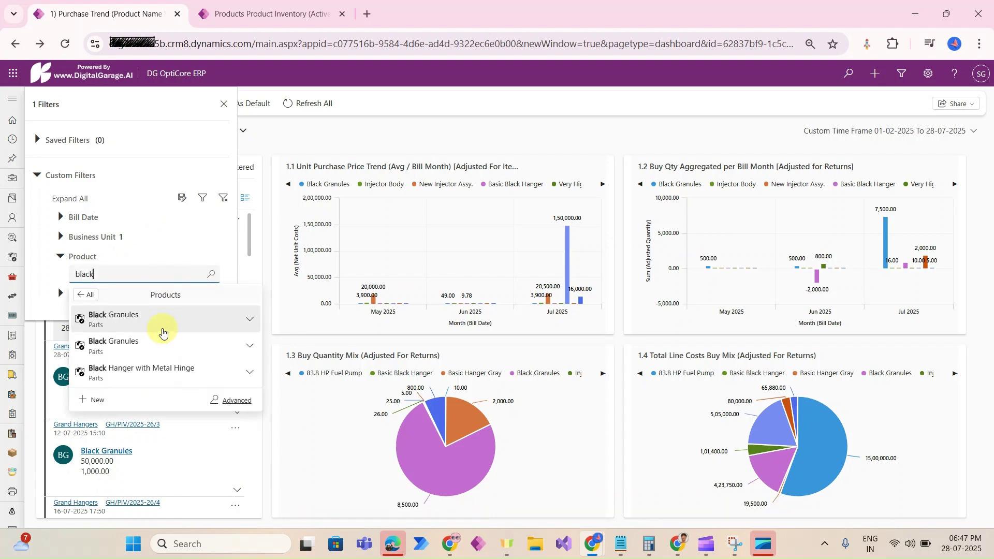
click(164, 317)
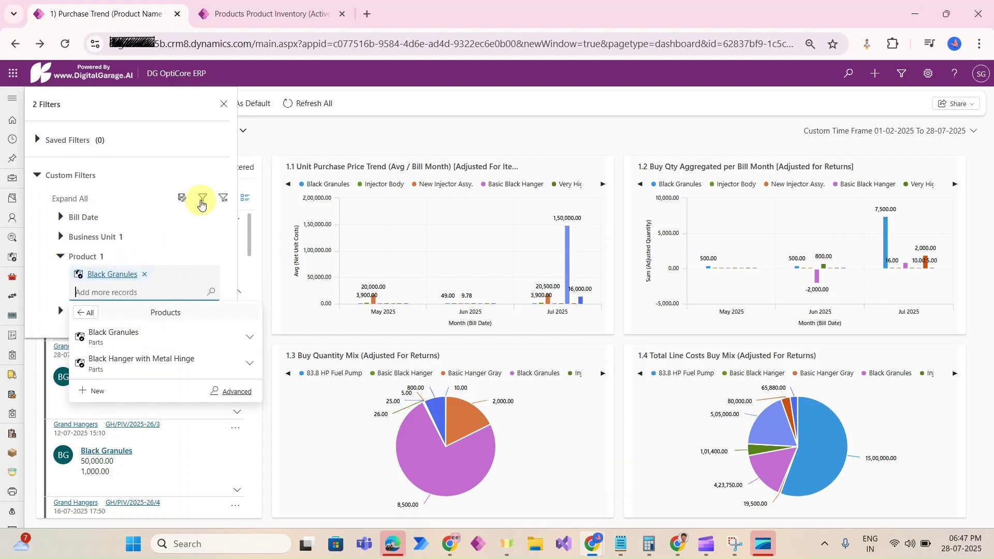
click(202, 199)
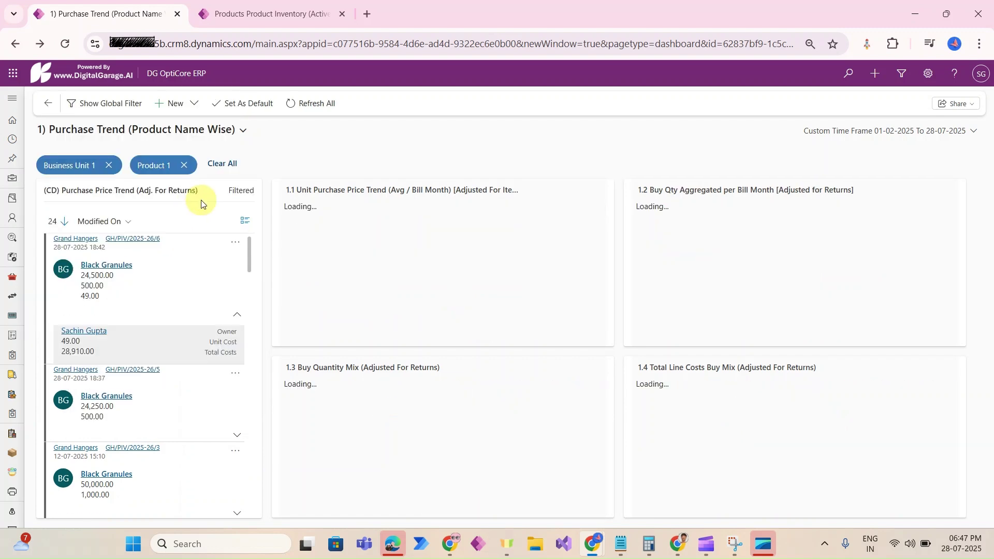
- Remove the Product filter from the dashboard and search the global filter's Product field for "blac"
click(185, 167)
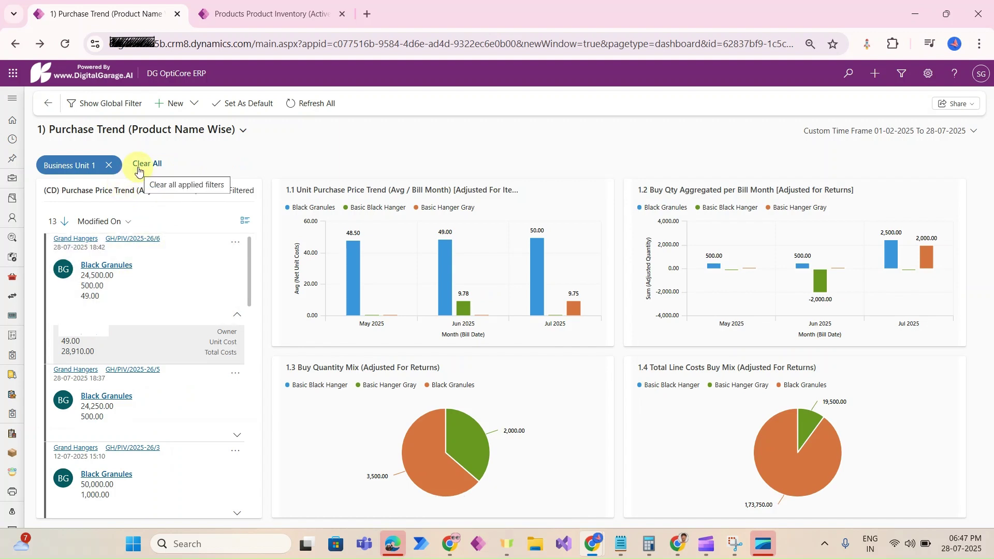
click(87, 103)
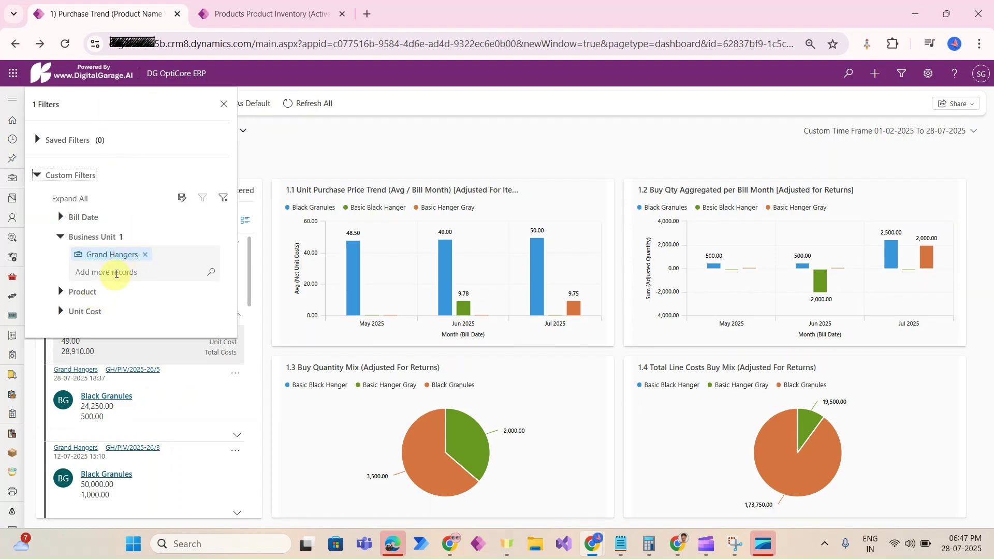
click(60, 292)
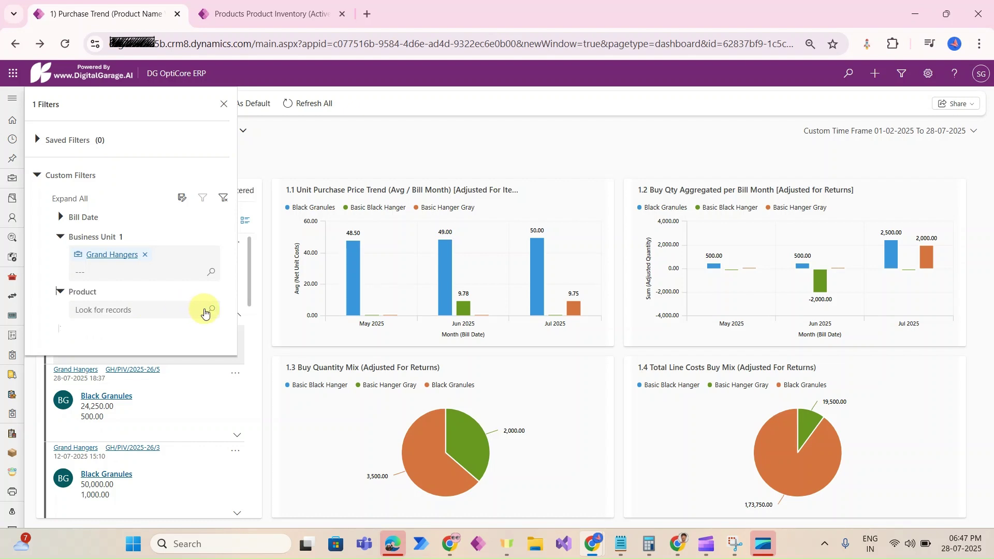
click(203, 310)
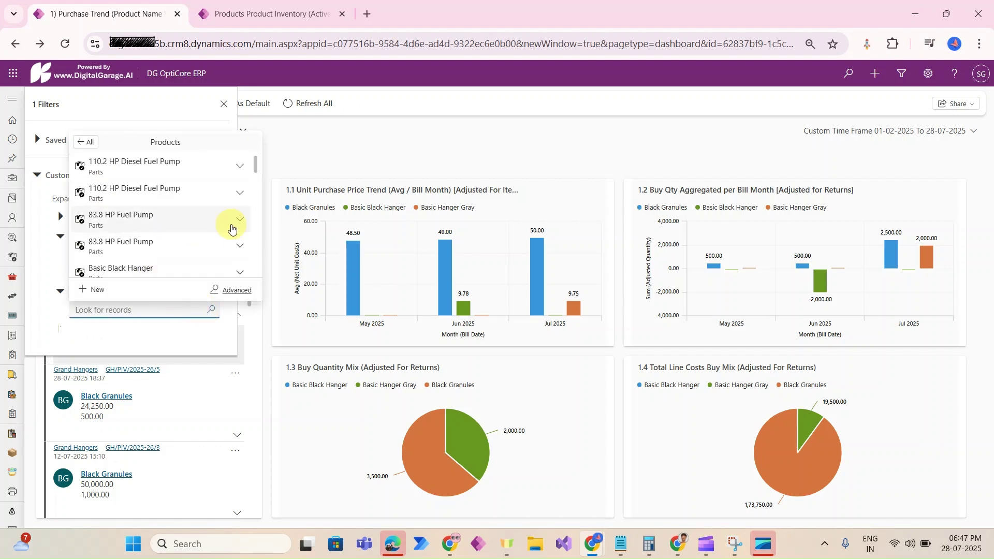
text(blac)
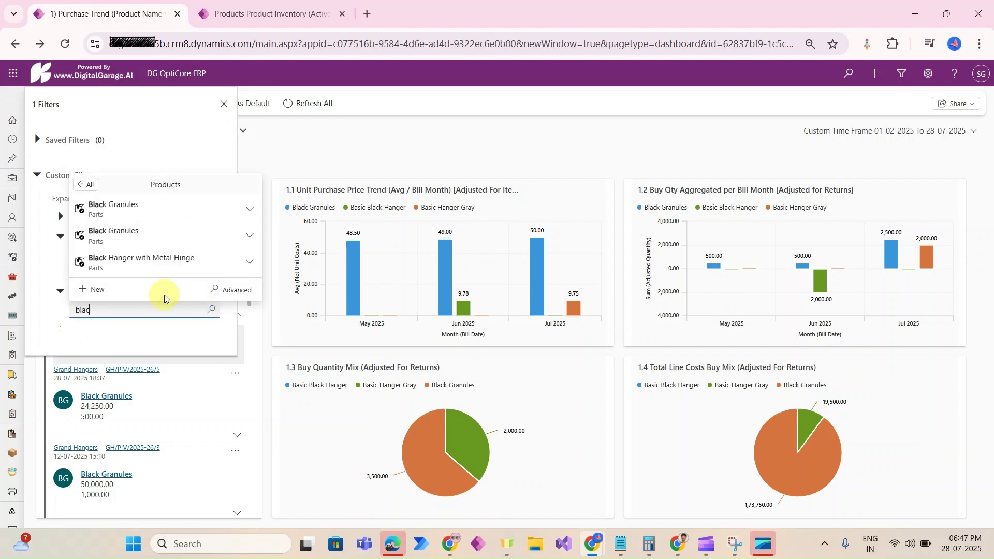
- Expand the second Black Granules match to check its business unit, select this Grand Hangers product, and apply the custom filters
click(250, 236)
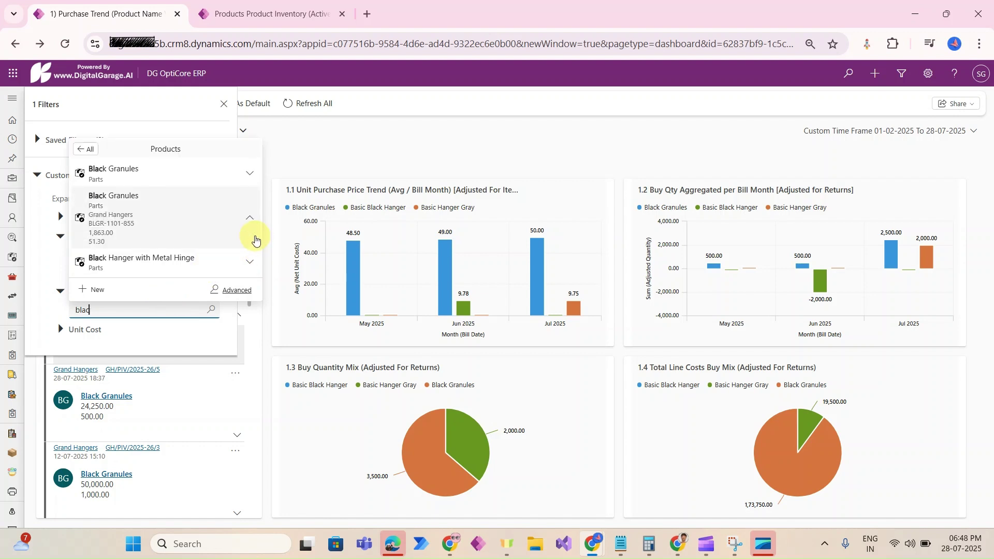
click(166, 215)
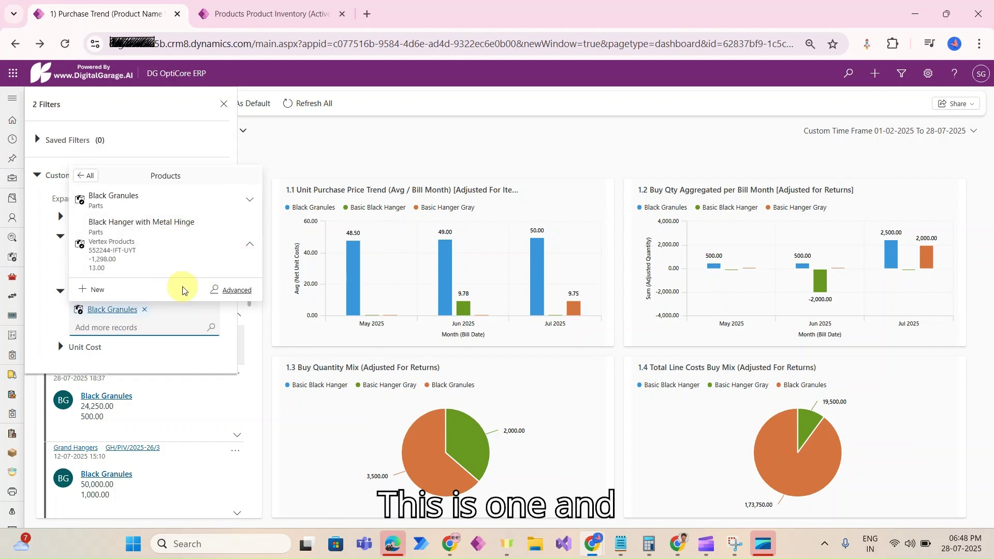
click(186, 359)
click(200, 197)
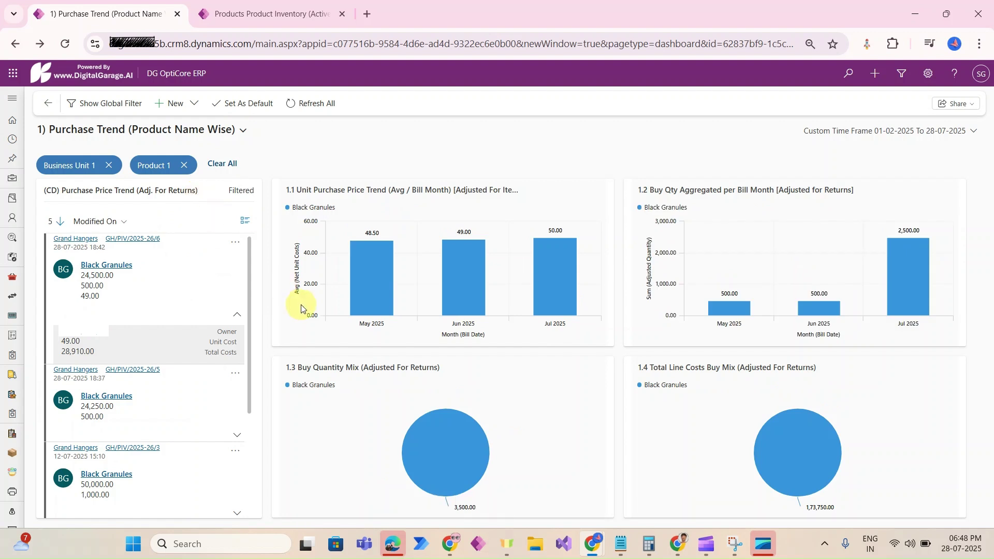
- Compare the dashboard's Black Granules buy quantity with the Grand Hangers purchased quantity in Product Inventory, and return to the Purchase Trend dashboard
mouse_move(479, 467)
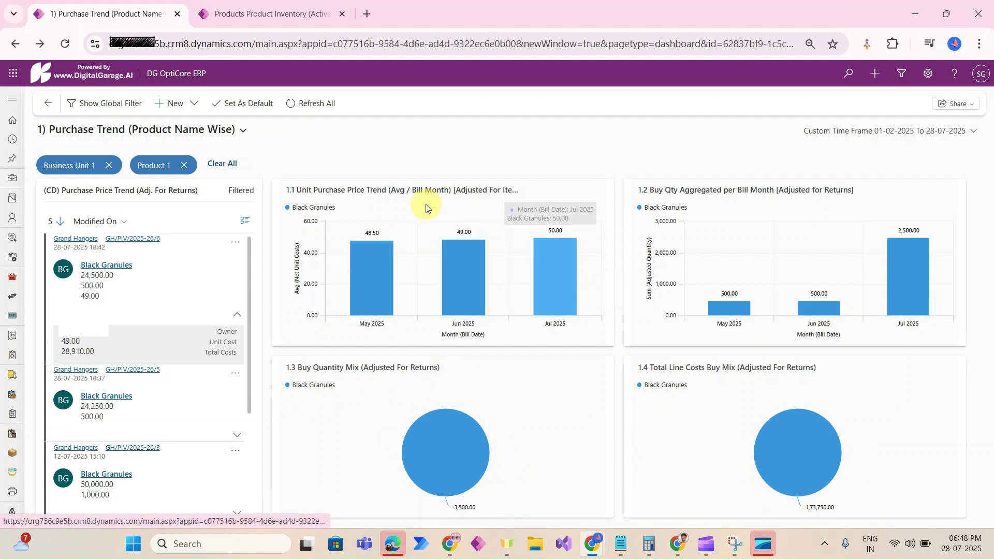
click(269, 18)
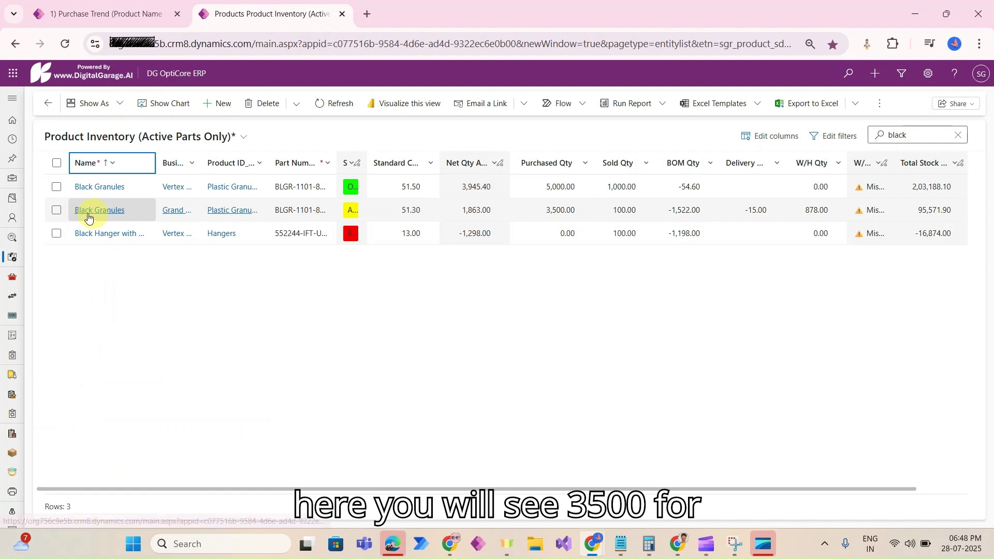
click(56, 5)
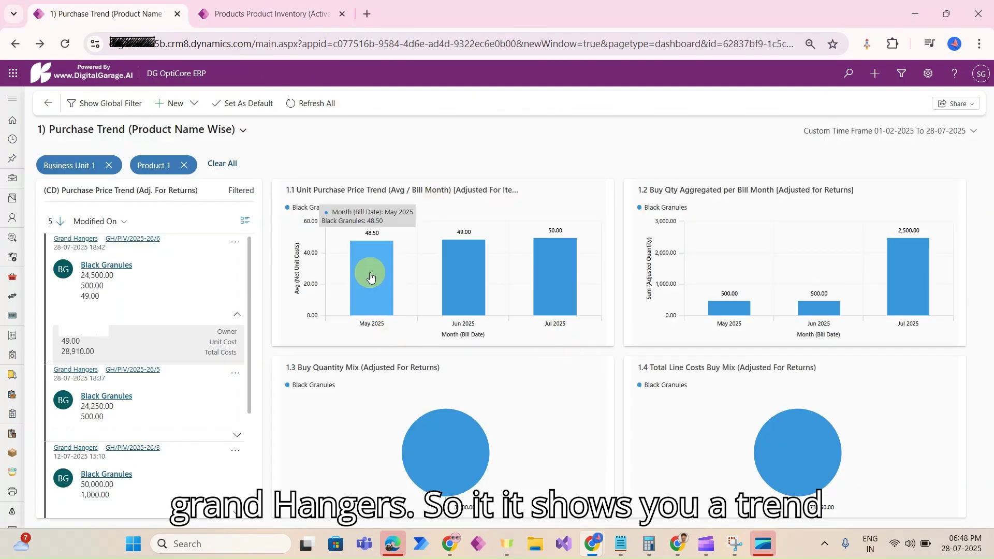
- Inspect the July 2025 unit price and May 2025 buy quantity of Black Granules, and review the list of available system dashboards
mouse_move(570, 282)
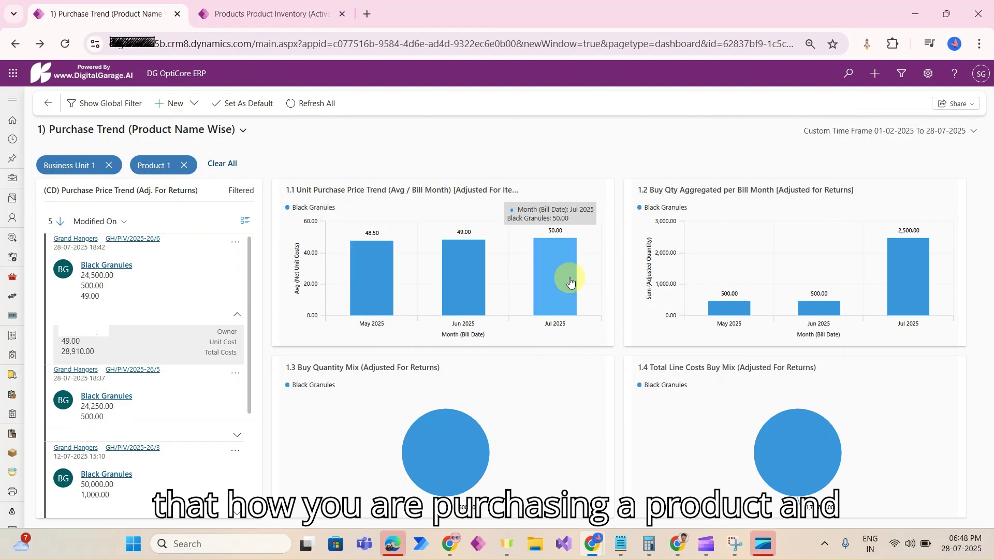
mouse_move(732, 310)
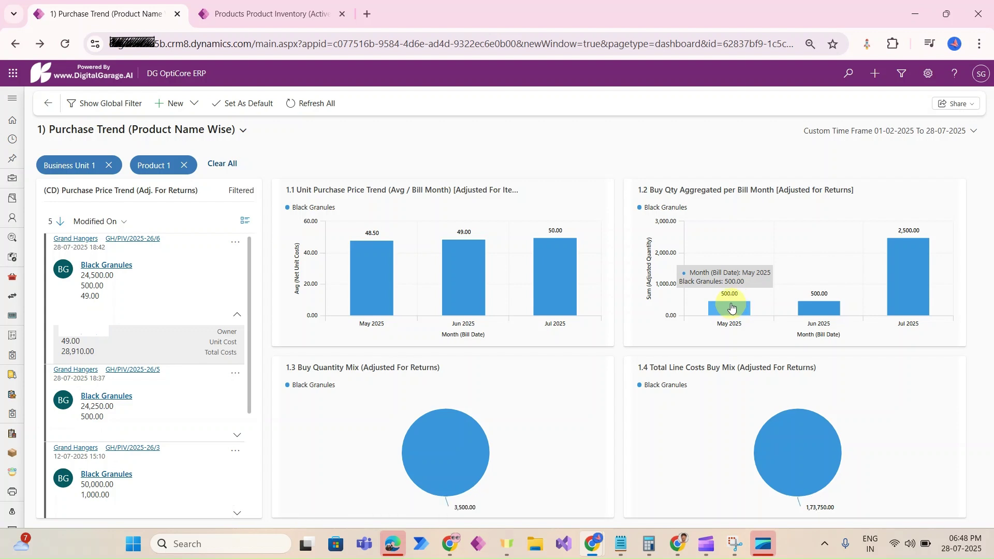
click(212, 130)
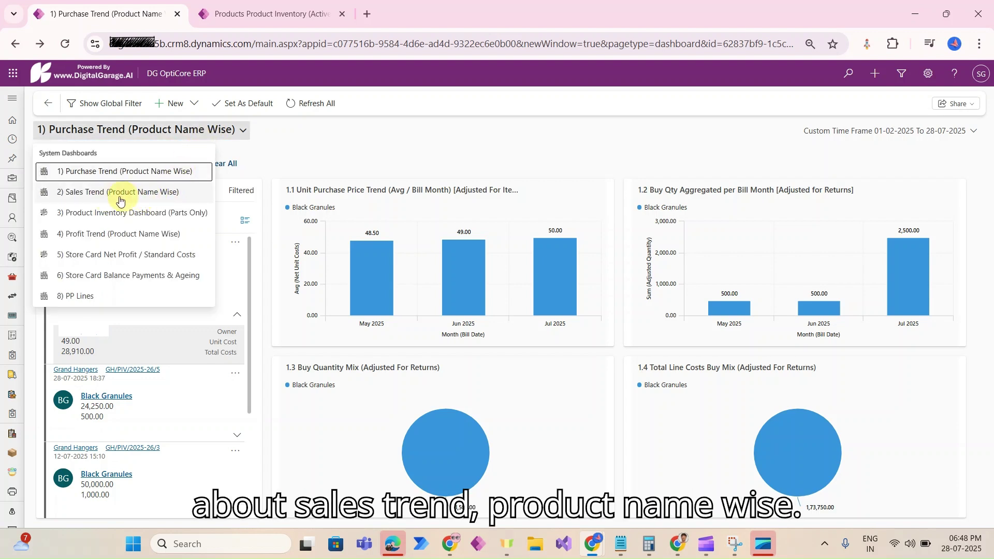
click(293, 153)
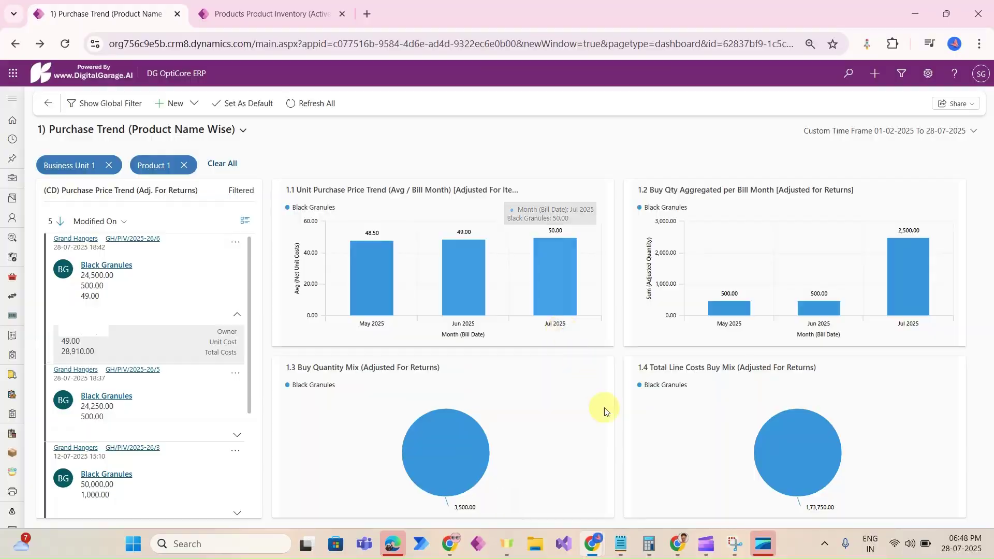